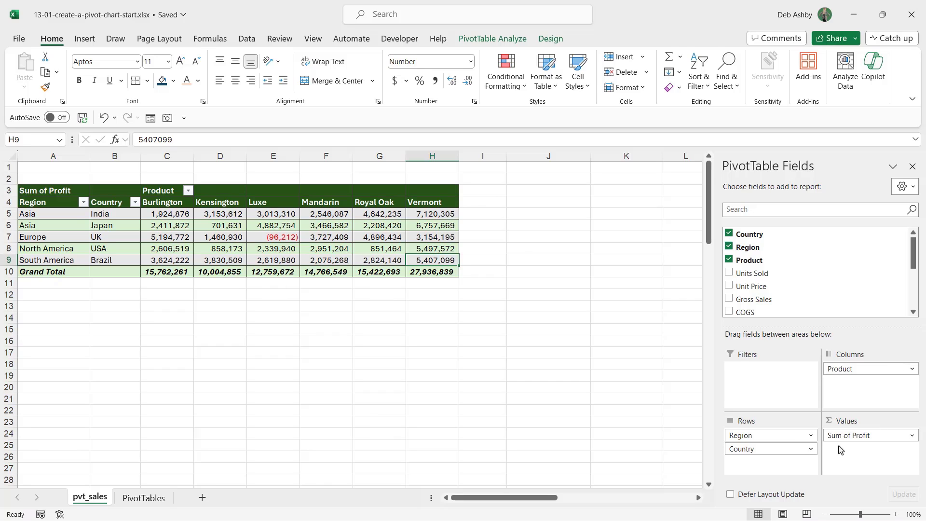
# Change the report layout of the Sum of Profit PivotTable to Compact Form
pyautogui.click(191, 239)
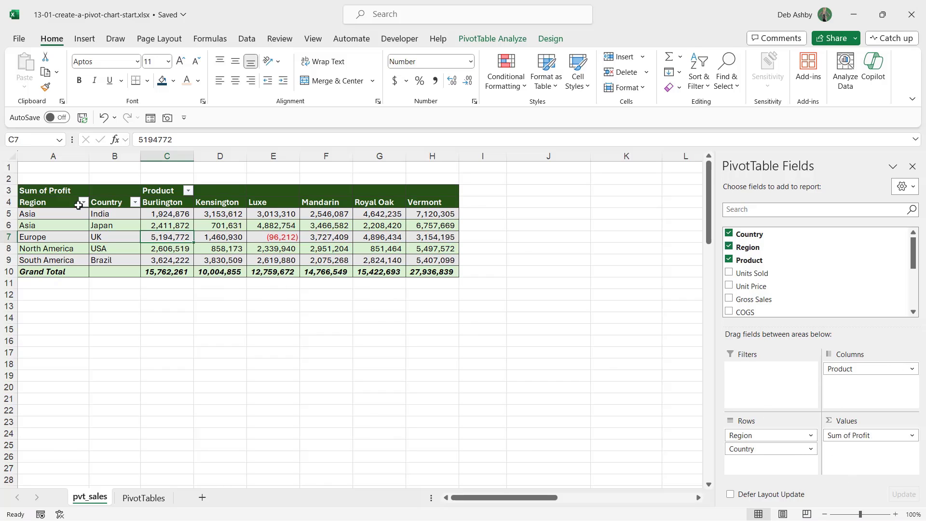
pyautogui.click(549, 39)
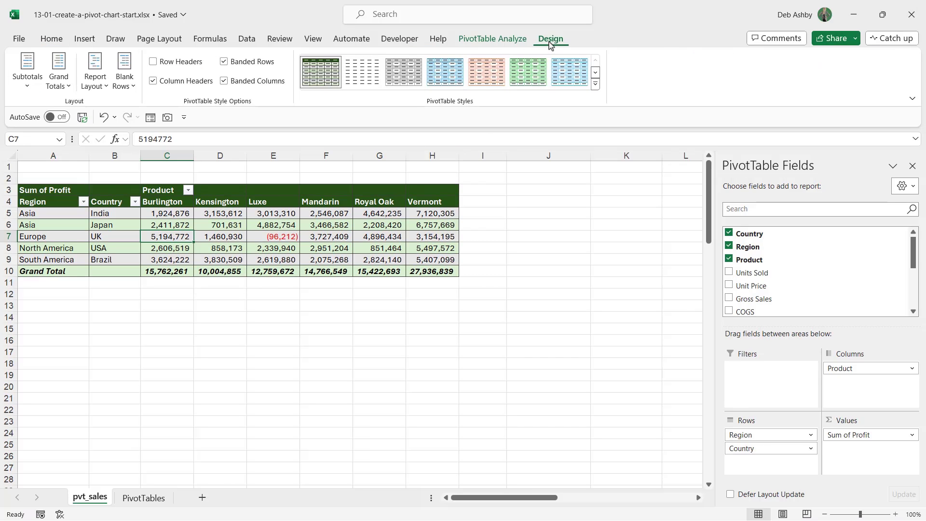
pyautogui.click(96, 85)
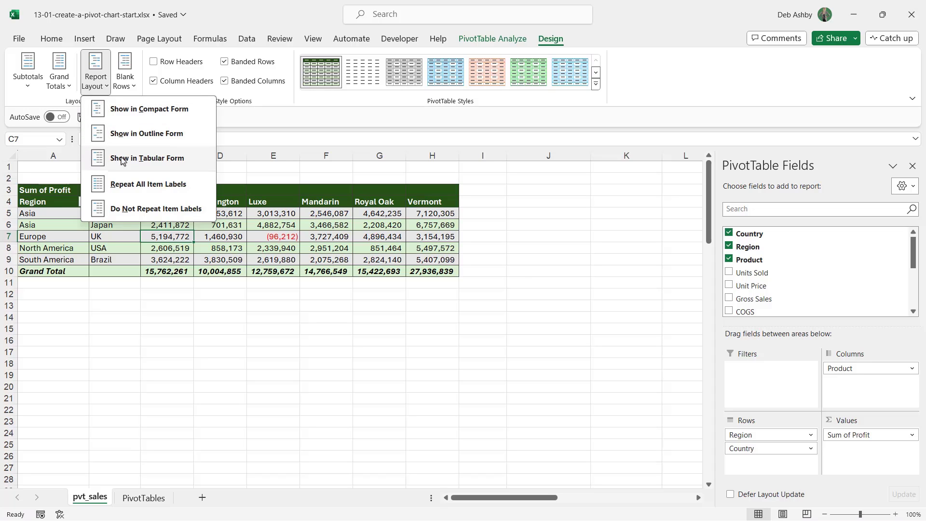
pyautogui.click(170, 113)
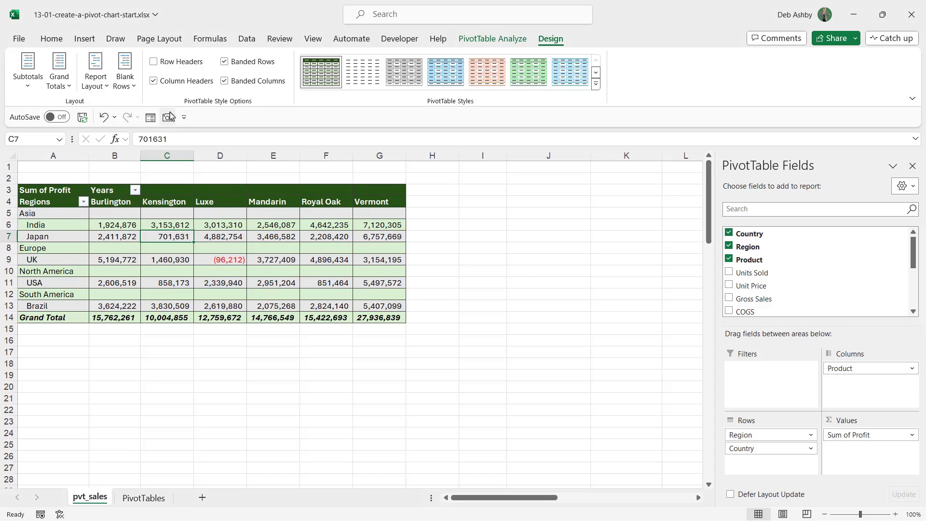
# Show the +/- expand and collapse buttons beside the regions in the PivotTable
pyautogui.click(492, 38)
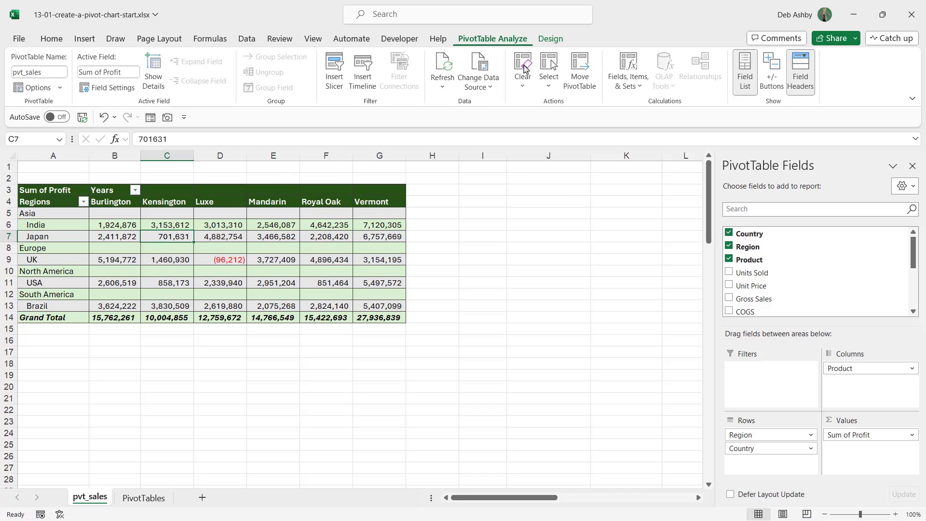
pyautogui.click(771, 78)
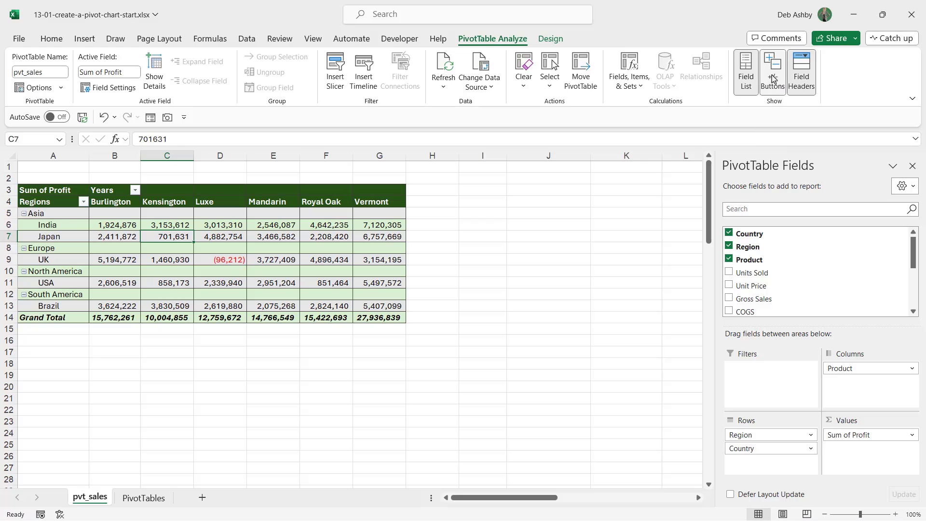
pyautogui.click(274, 260)
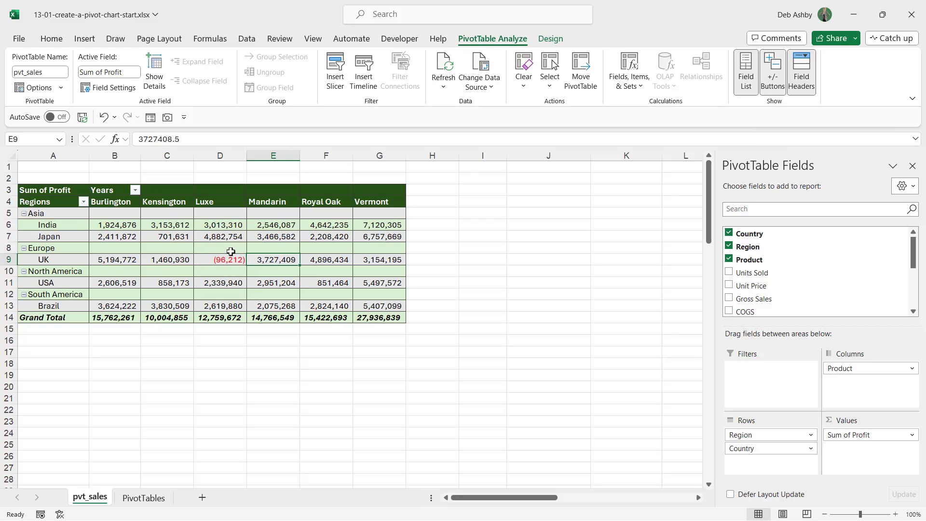
# Start inserting a PivotChart based on the pvt_sales PivotTable and shift the chart selection dialog slightly aside
pyautogui.click(221, 237)
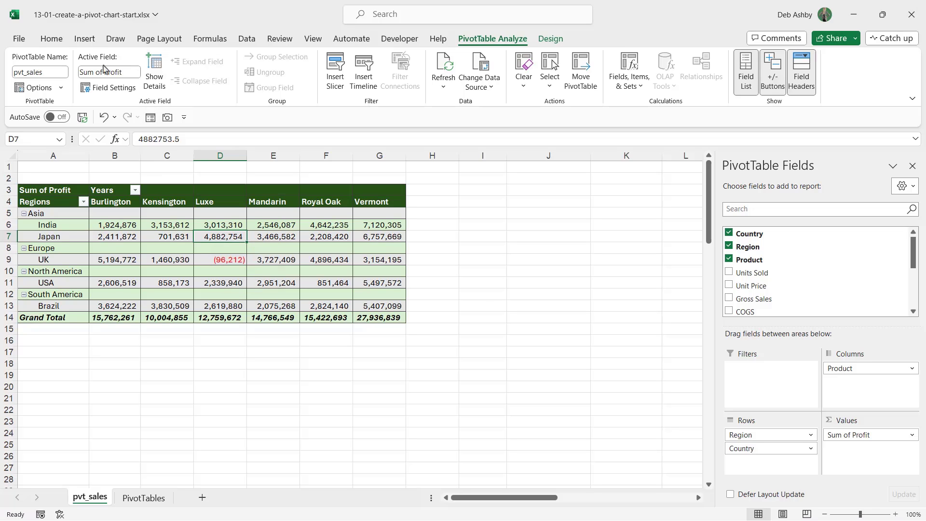
pyautogui.click(89, 40)
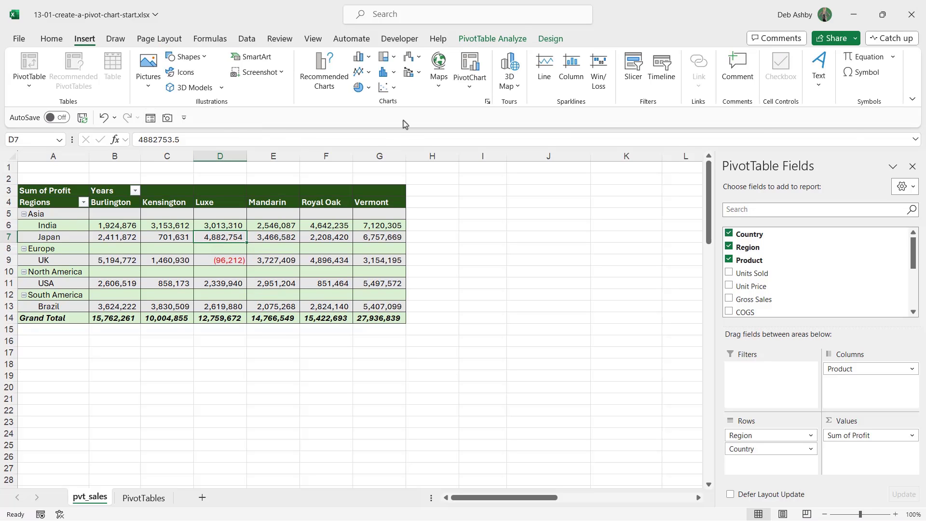
pyautogui.click(477, 87)
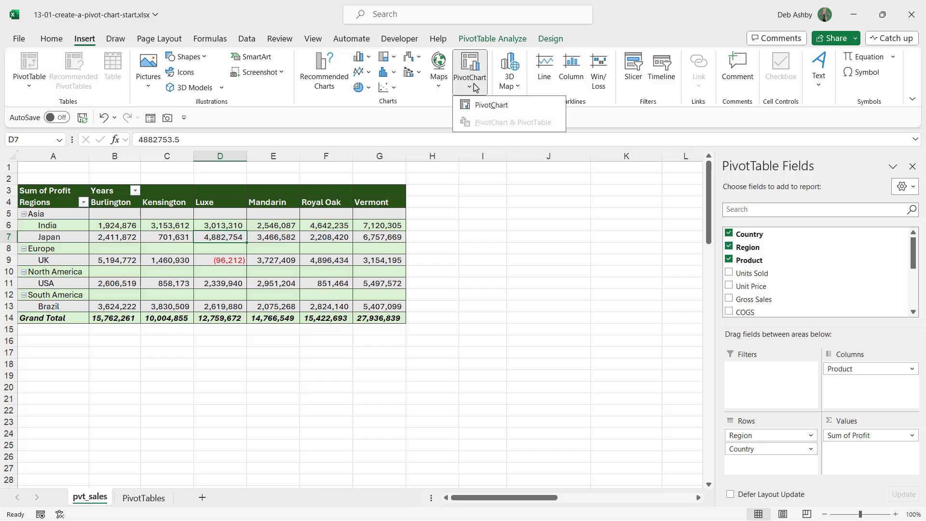
pyautogui.click(473, 110)
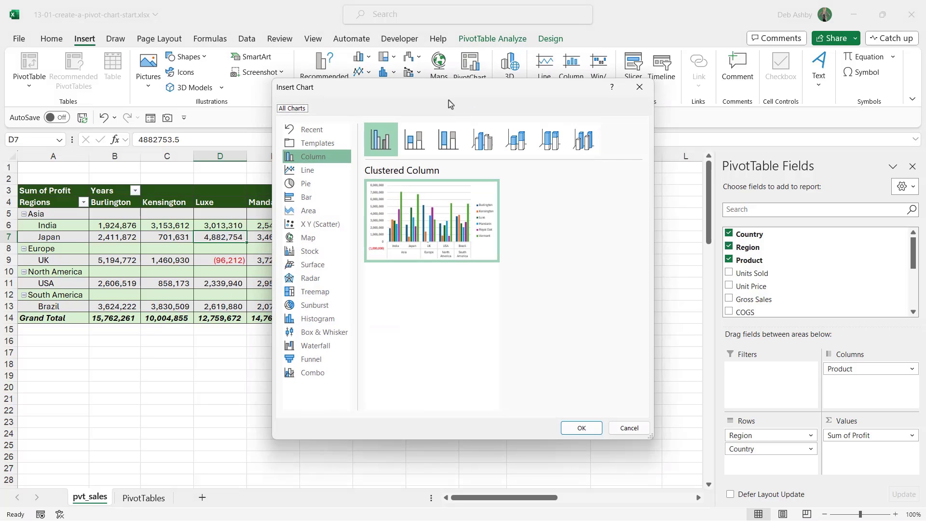
pyautogui.moveTo(439, 95); pyautogui.dragTo(400, 92)
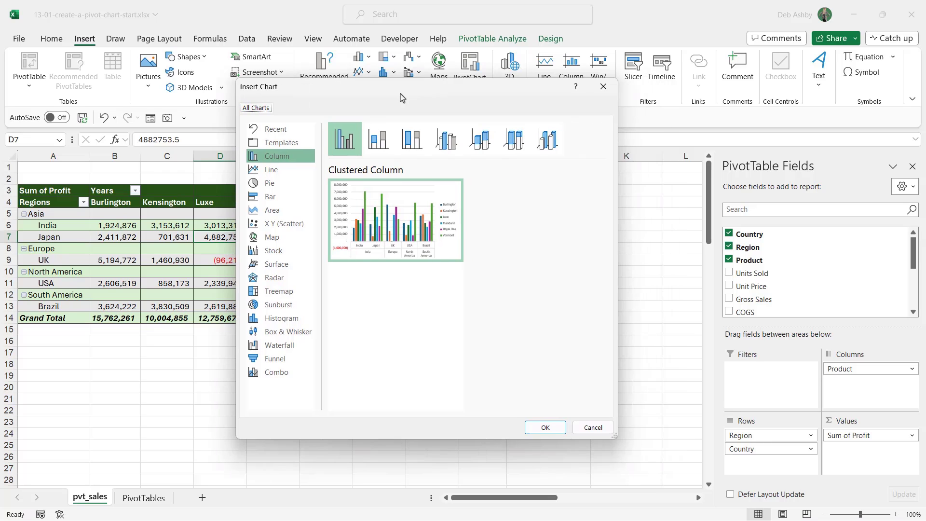
# Browse the Pie, Bar, Area, X Y (Scatter), Map, Stock and Surface categories to see which charts suit PivotTable data
pyautogui.click(278, 181)
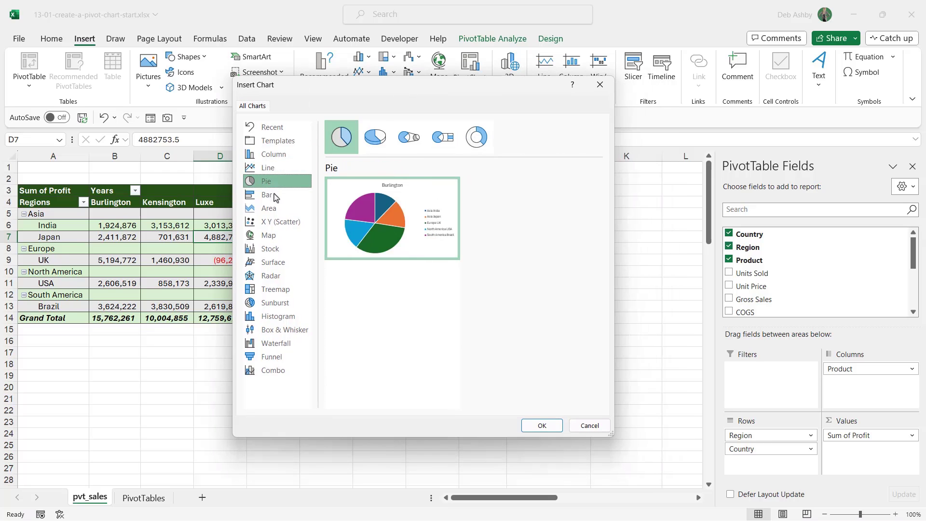
pyautogui.click(276, 195)
pyautogui.click(275, 207)
pyautogui.click(277, 222)
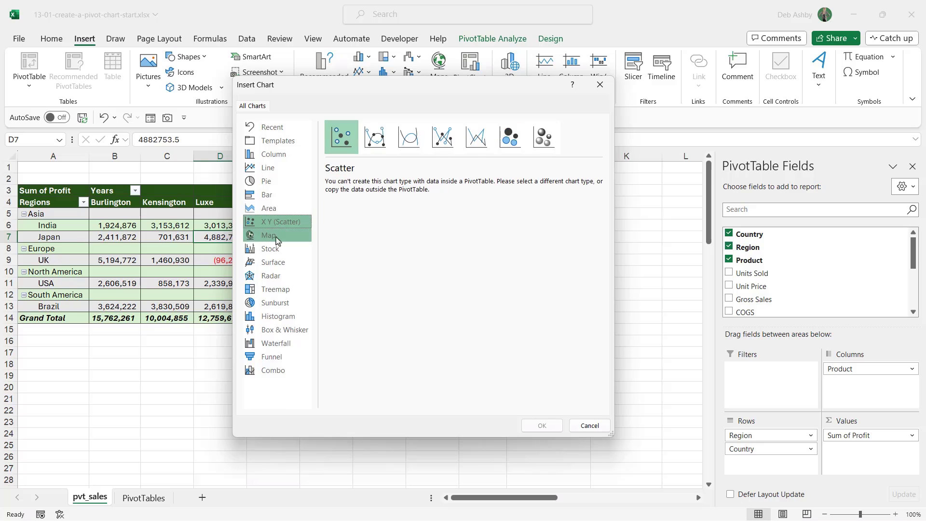
pyautogui.click(269, 235)
pyautogui.click(271, 249)
pyautogui.click(302, 263)
pyautogui.click(287, 248)
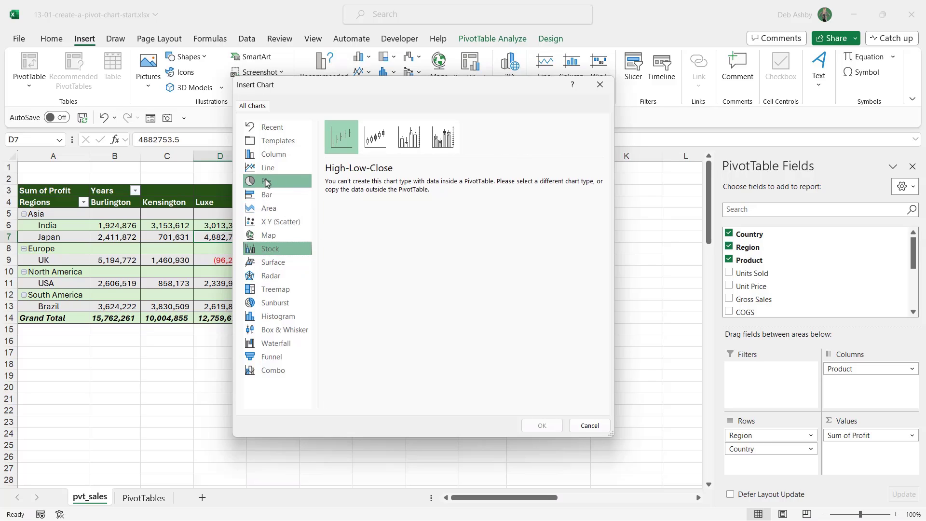
# Preview the pie chart variants: Pie, 3-D Pie, Pie of Pie, Bar of Pie and Doughnut
pyautogui.click(266, 183)
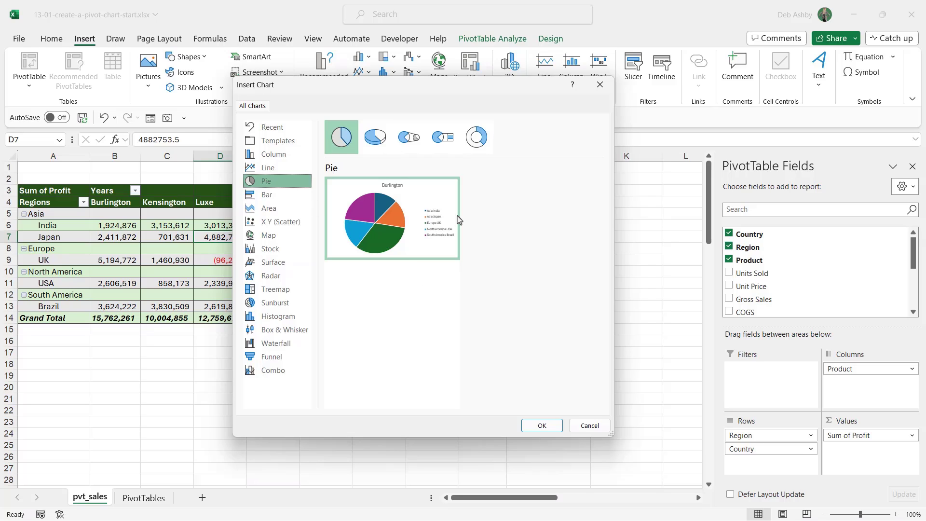
pyautogui.click(372, 146)
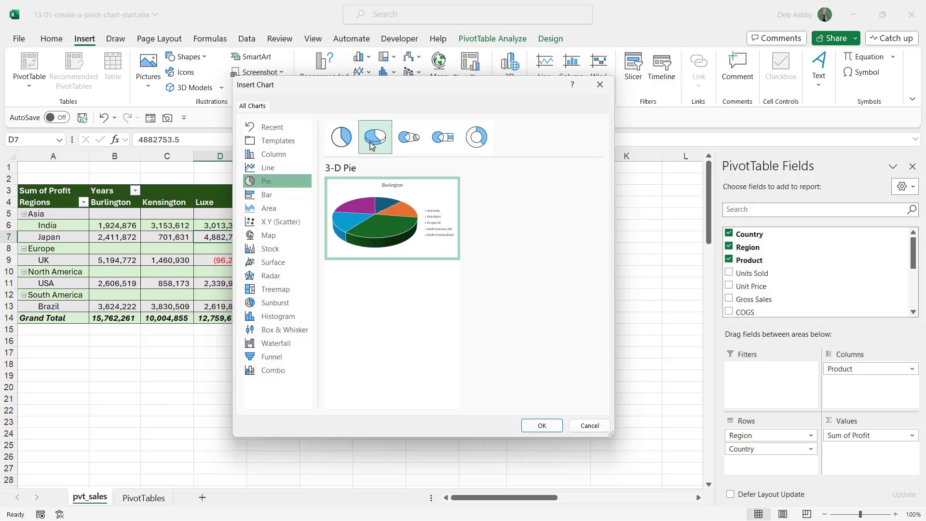
pyautogui.click(413, 149)
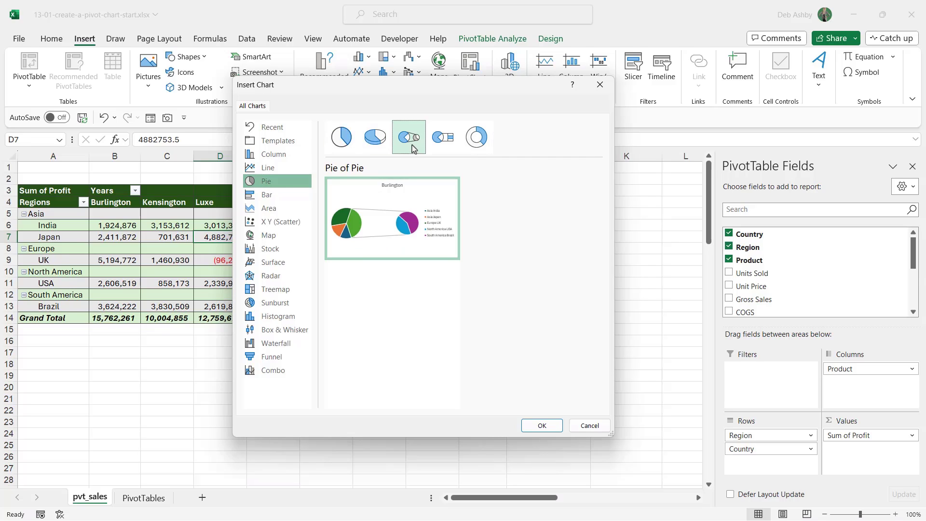
pyautogui.click(451, 147)
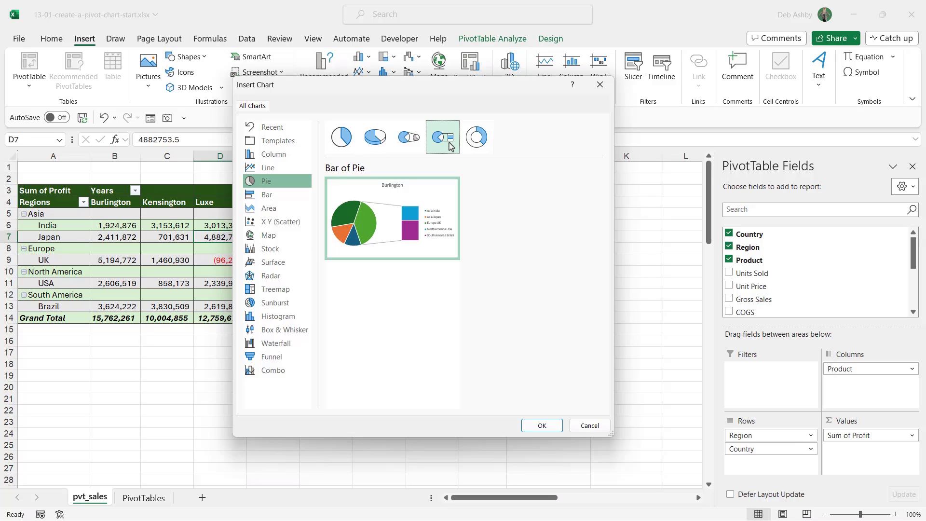
pyautogui.click(476, 140)
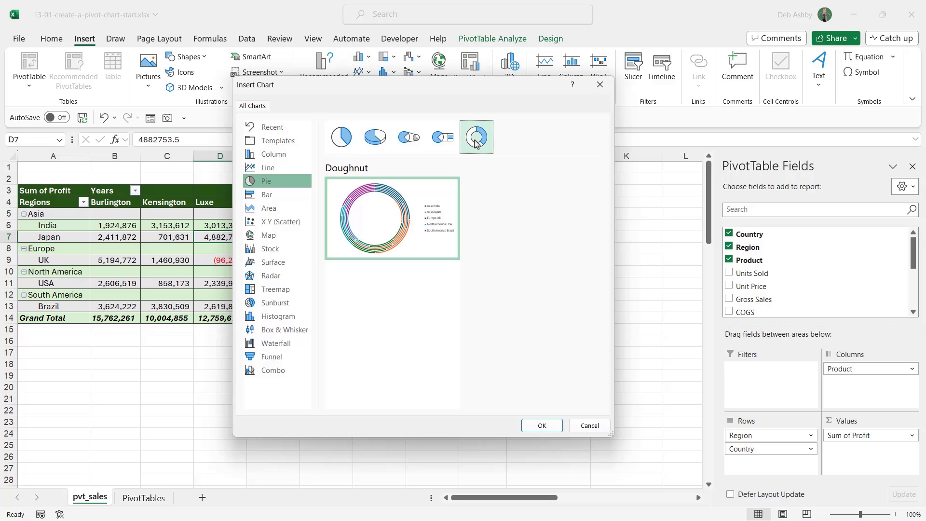
# Preview the Clustered, Stacked and 100% Stacked Bar charts, and check the availability of the Map and Stock types
pyautogui.click(275, 197)
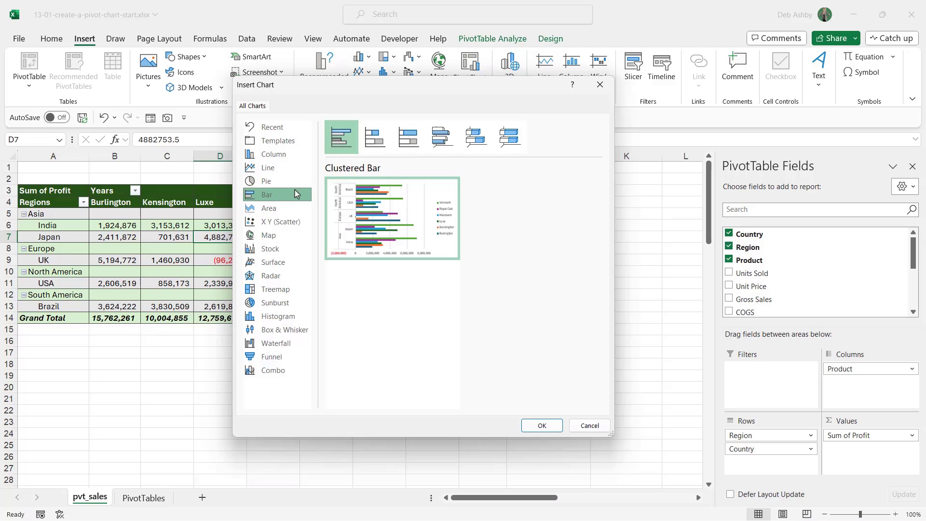
pyautogui.click(380, 142)
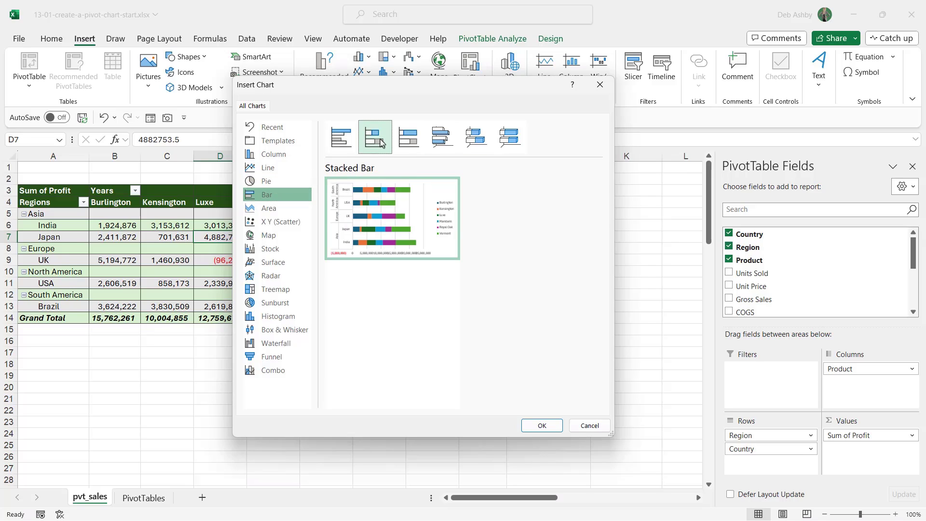
pyautogui.click(408, 145)
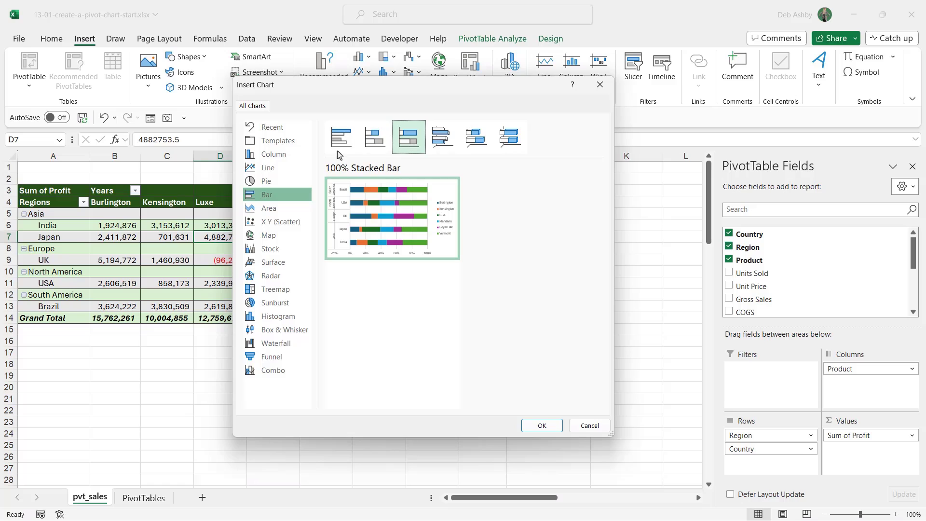
pyautogui.click(276, 236)
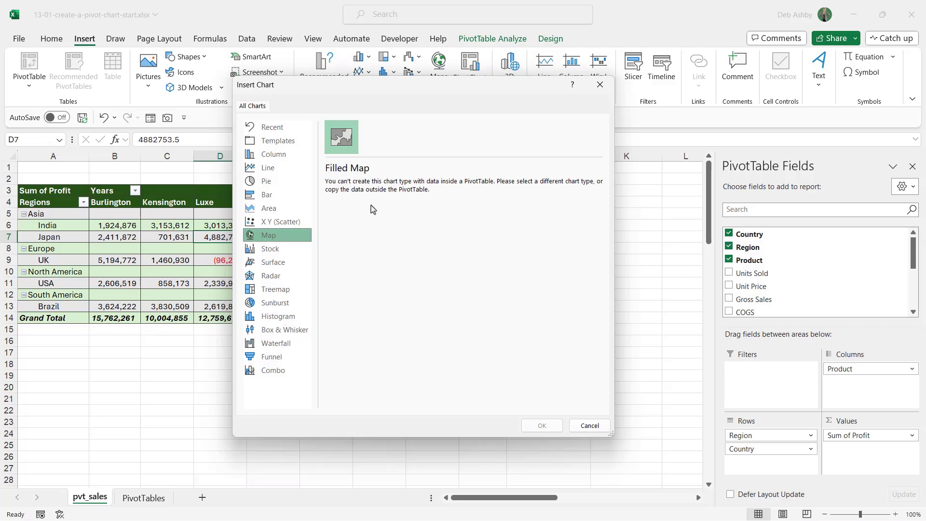
pyautogui.click(284, 250)
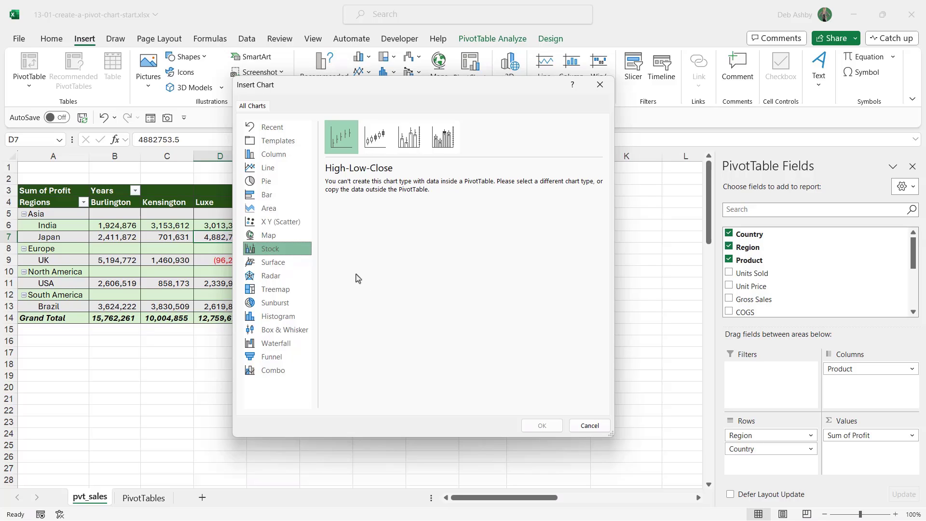
# Compare the column chart variants in 2-D and 3-D, covering Clustered, Stacked and 100% Stacked Column
pyautogui.click(268, 156)
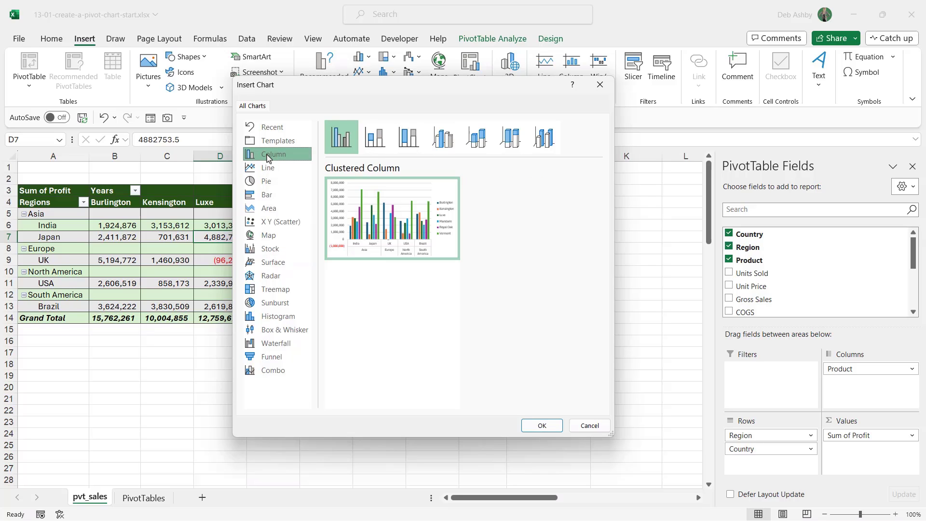
pyautogui.moveTo(375, 217)
pyautogui.click(375, 145)
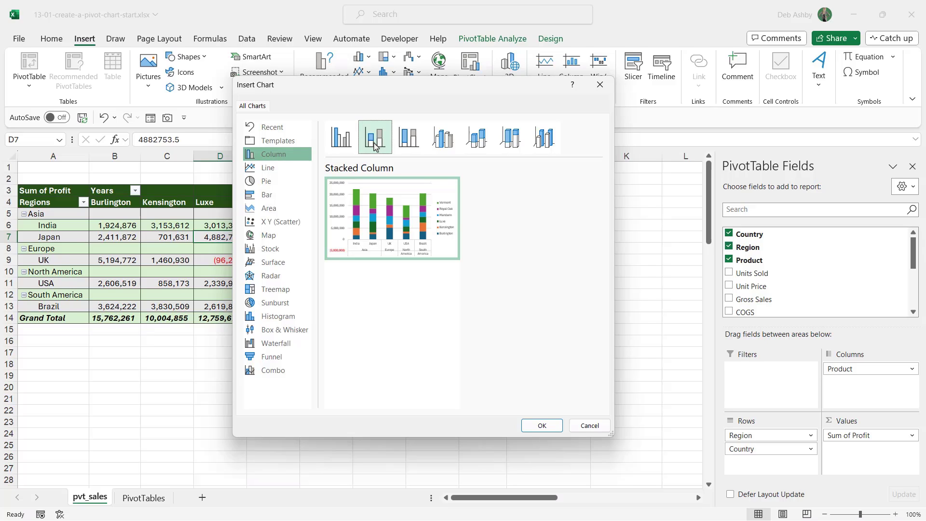
pyautogui.click(417, 149)
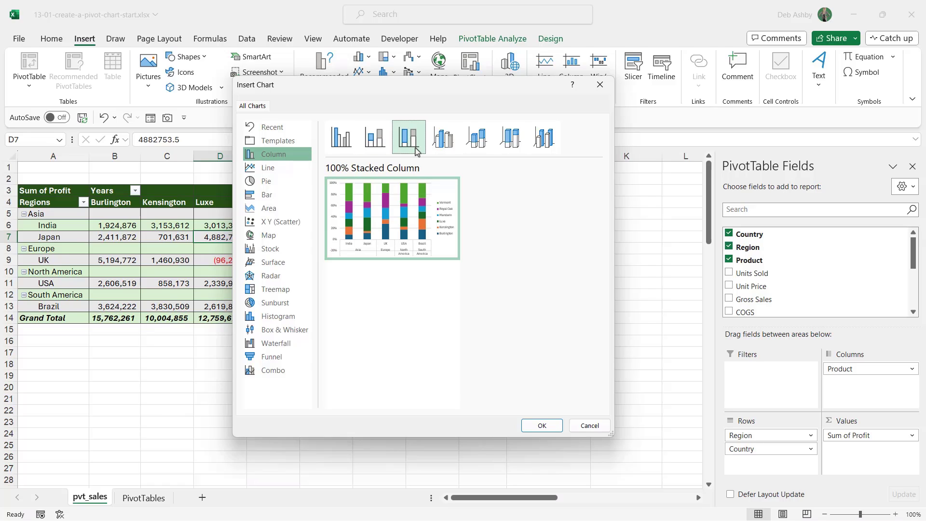
pyautogui.click(446, 145)
pyautogui.click(480, 145)
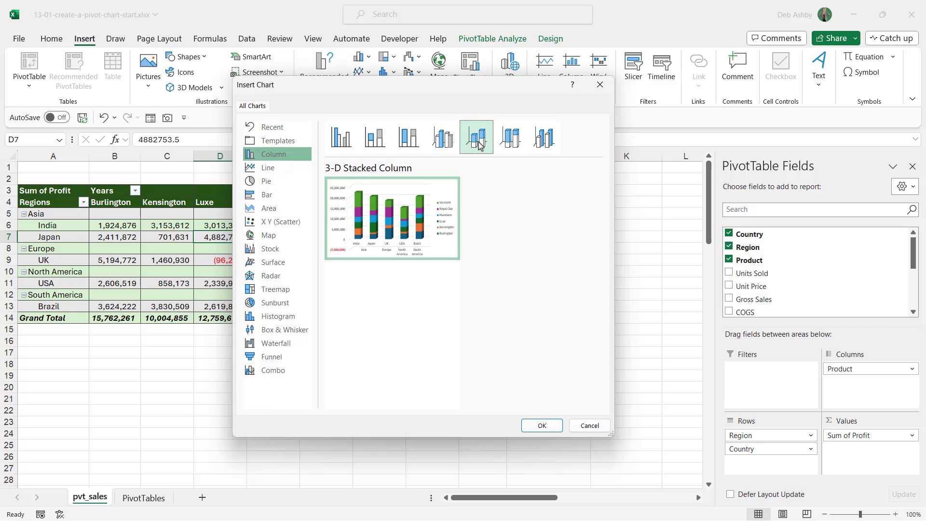
pyautogui.click(439, 145)
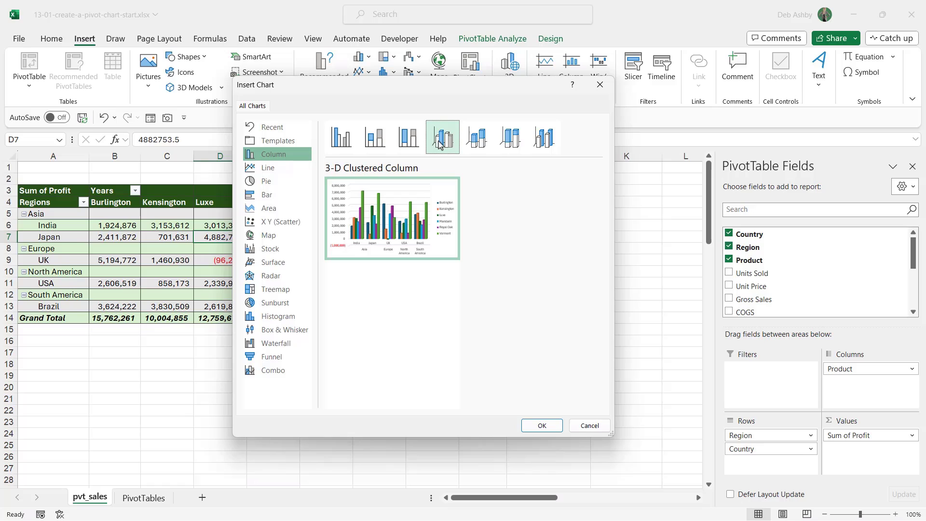
pyautogui.click(477, 142)
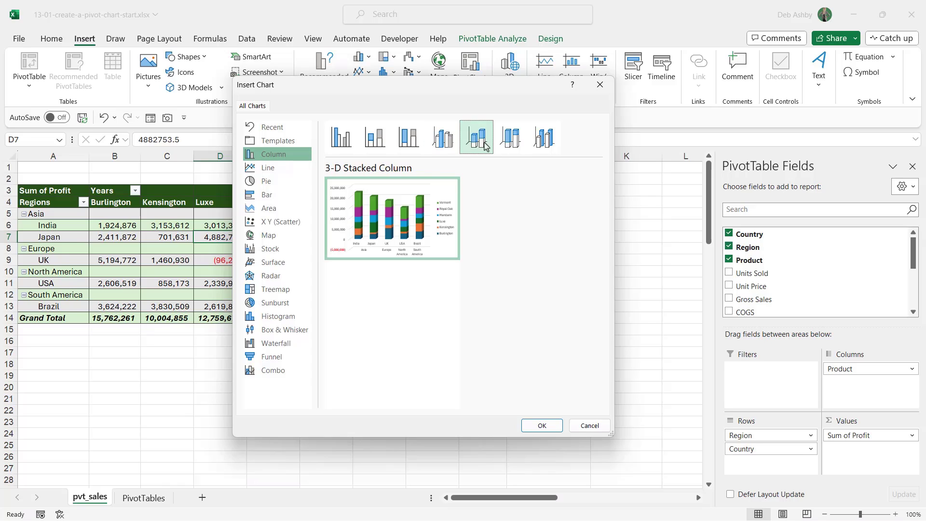
pyautogui.click(508, 146)
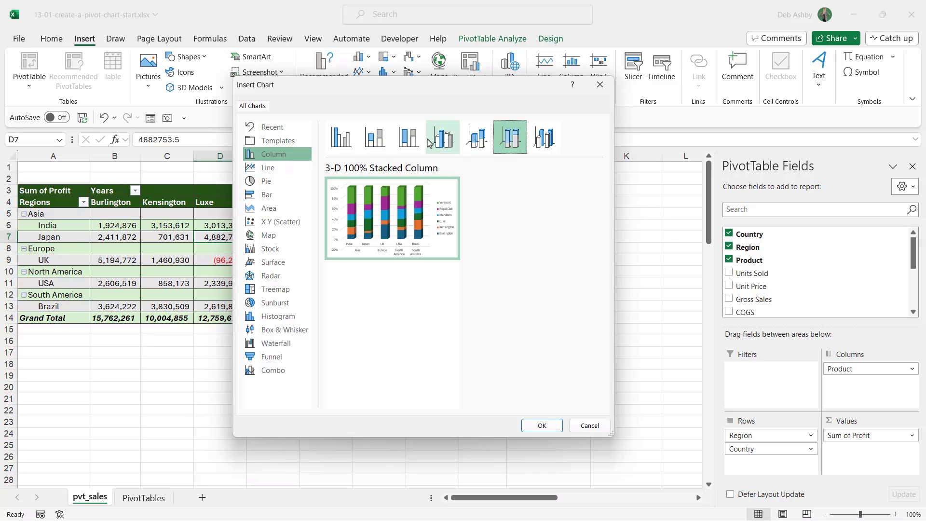
# Preview the Line, Stacked Line, 100% Stacked Line, Line with Markers and Stacked Line with Markers variants for the PivotTable data
pyautogui.click(268, 169)
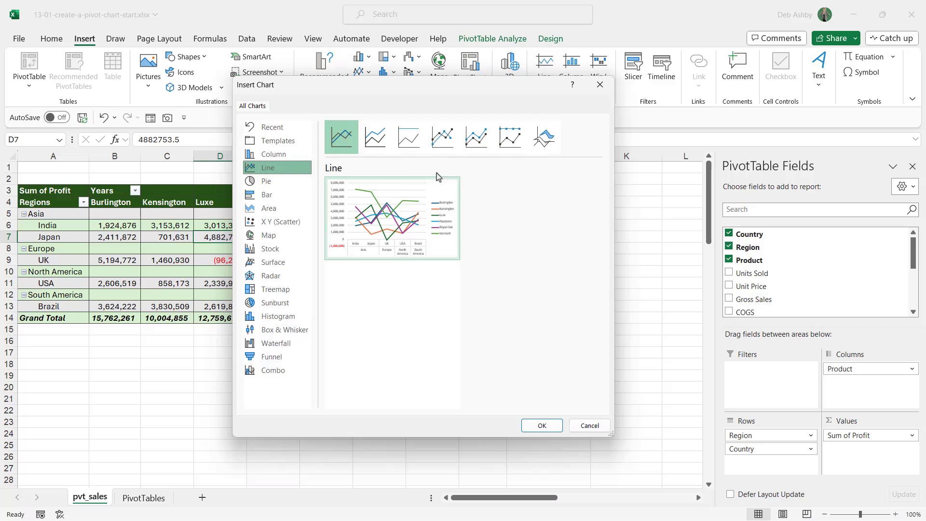
pyautogui.click(375, 138)
pyautogui.click(413, 141)
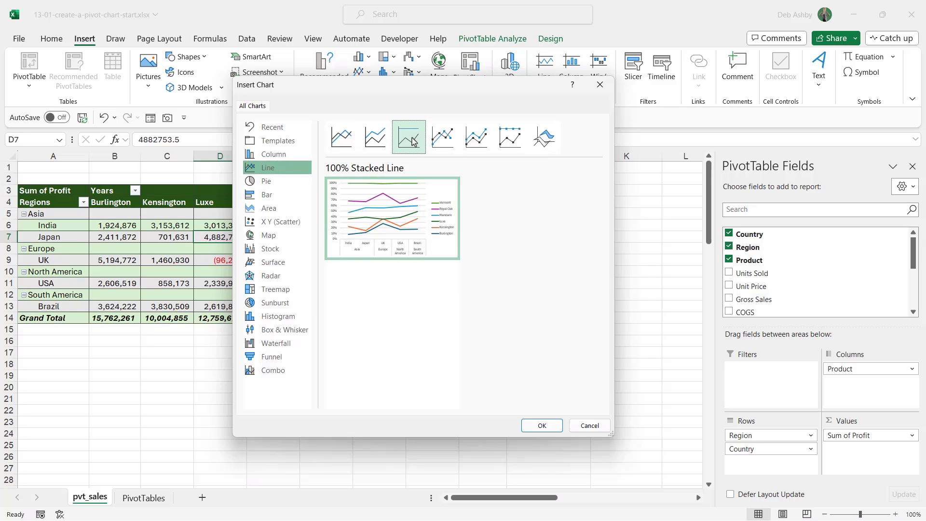
pyautogui.click(451, 146)
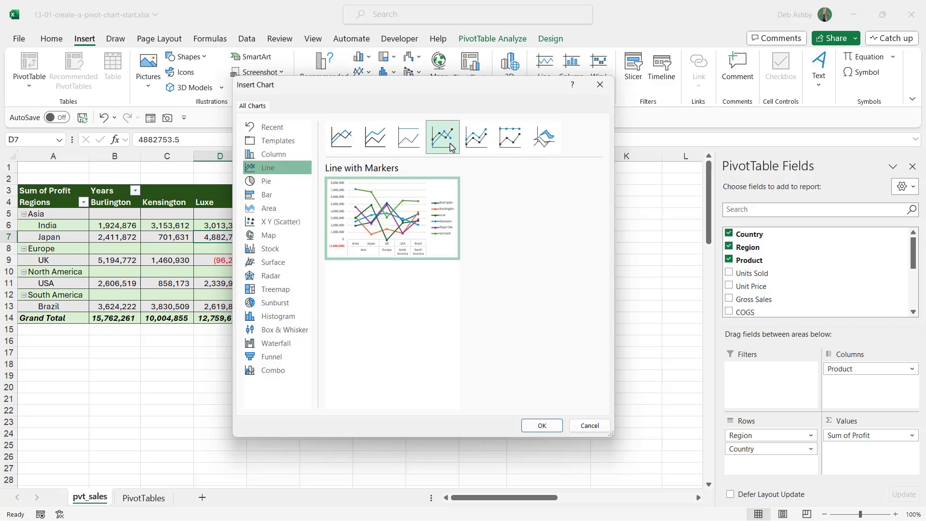
pyautogui.click(476, 139)
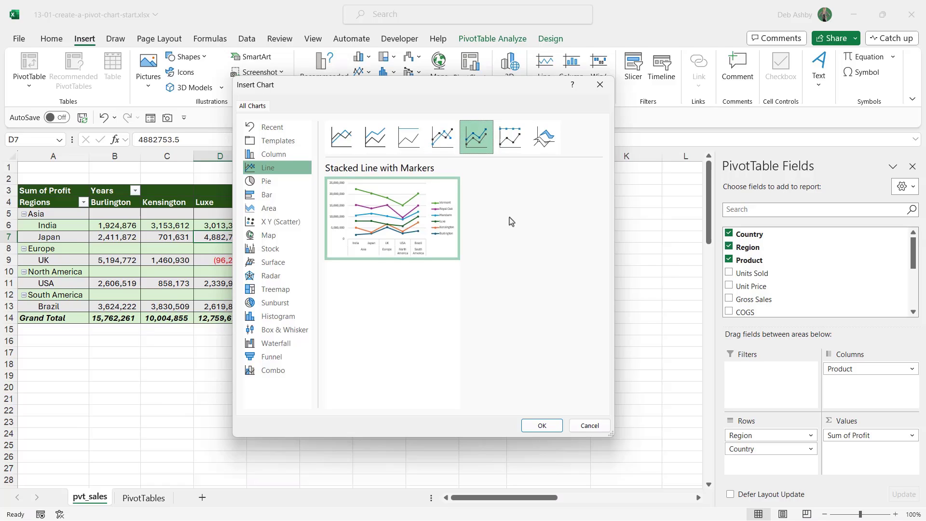
# Examine the enlarged Pie chart preview and compare it with the Doughnut variant
pyautogui.click(276, 184)
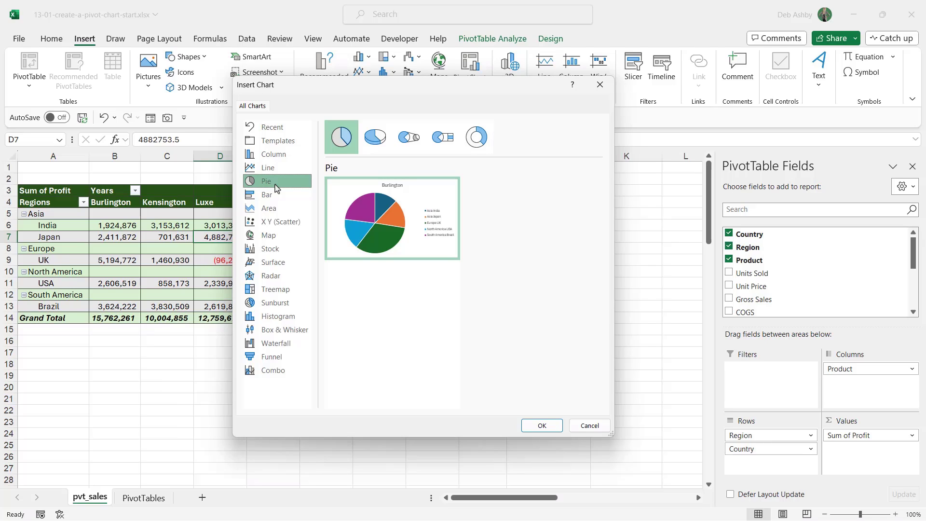
pyautogui.moveTo(442, 201)
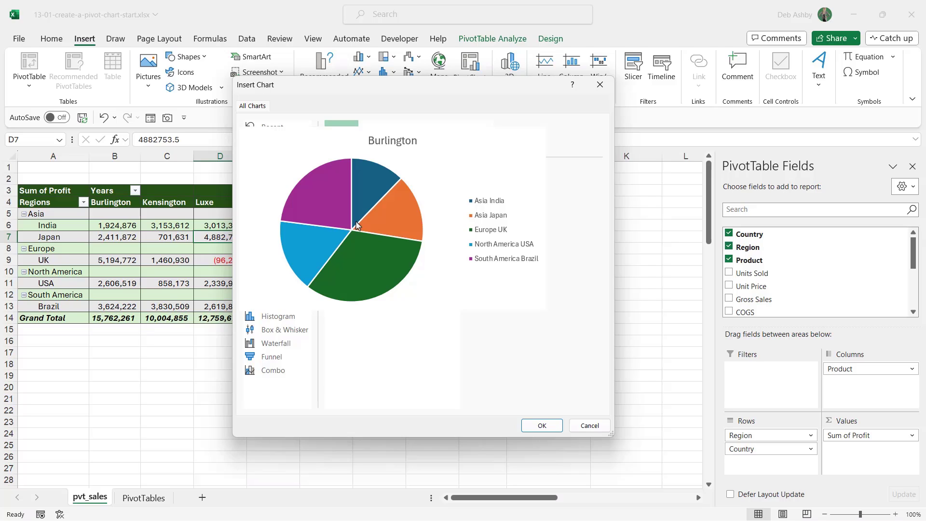
pyautogui.click(481, 141)
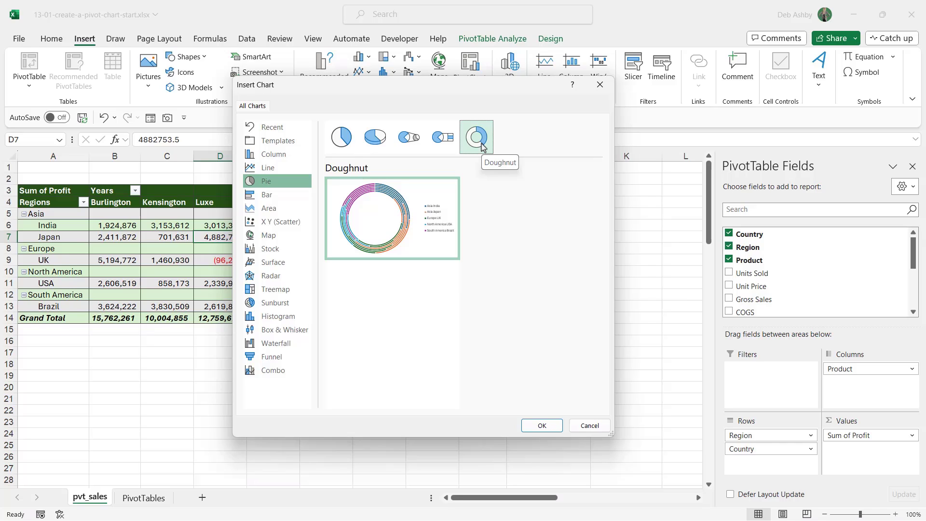
# Compare the Clustered Bar, Stacked Bar and 100% Stacked Bar previews
pyautogui.click(267, 196)
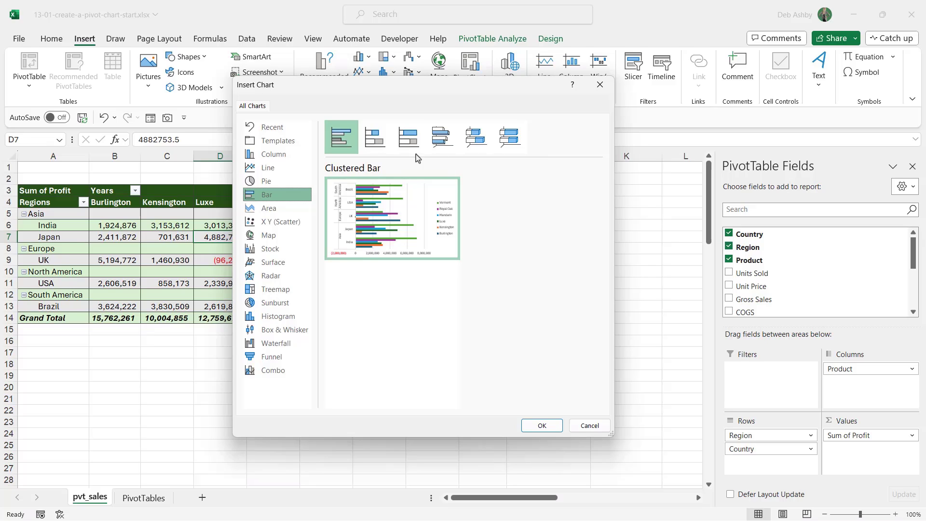
pyautogui.click(375, 138)
pyautogui.click(408, 140)
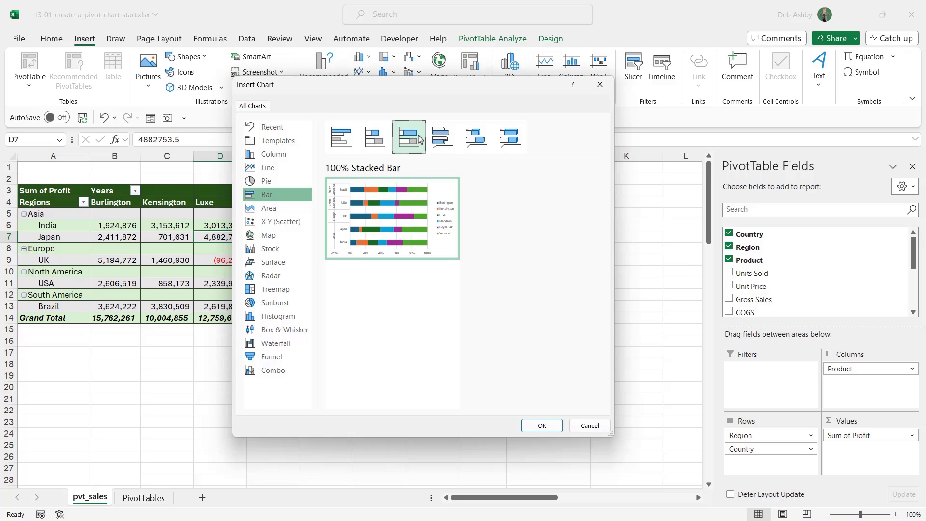
# Preview the Area chart and the Clustered Column - Line and Stacked Area - Clustered Column combo charts
pyautogui.click(281, 212)
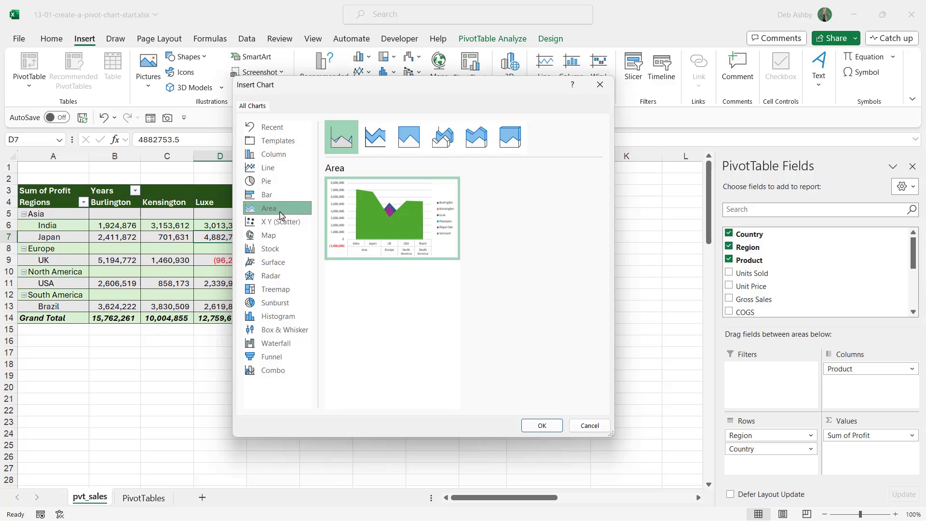
pyautogui.click(274, 371)
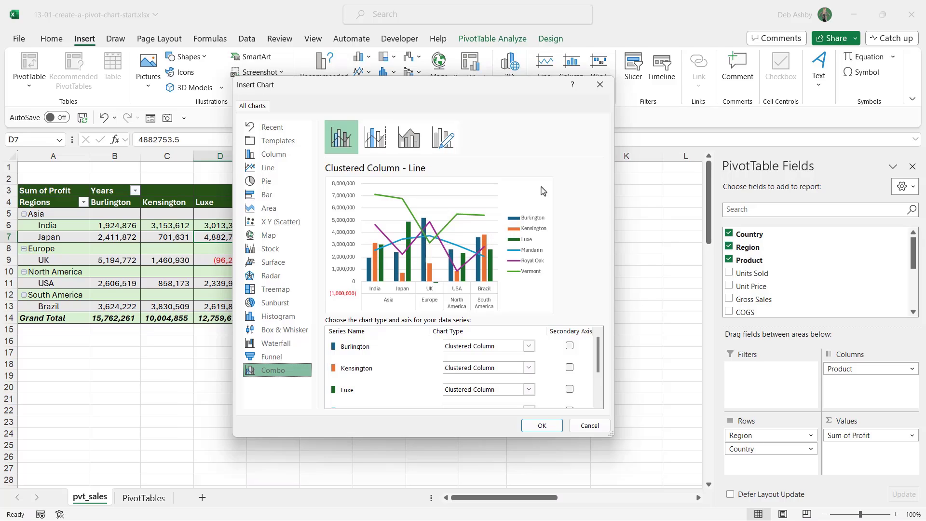
pyautogui.click(411, 144)
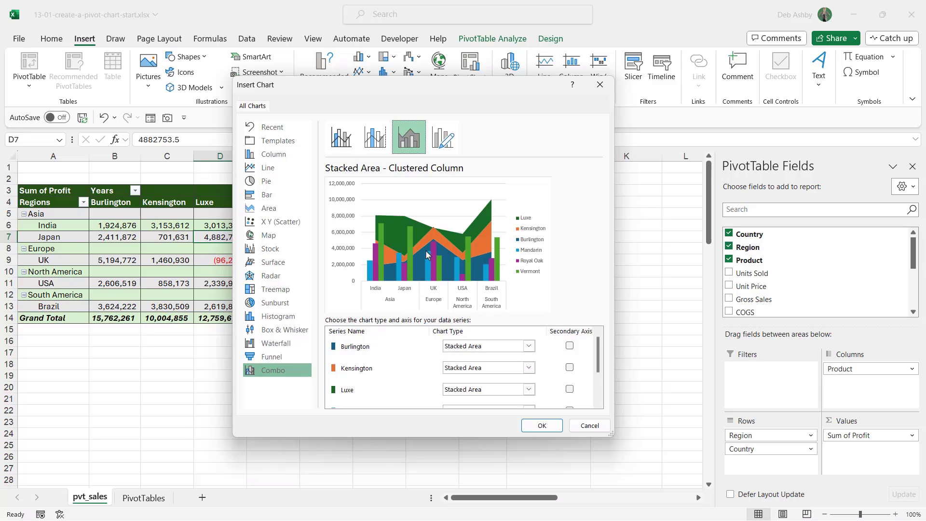
# Check whether the X Y (Scatter), Map, Stock, Surface, Treemap and Sunburst chart types can be used with PivotTable data
pyautogui.click(288, 222)
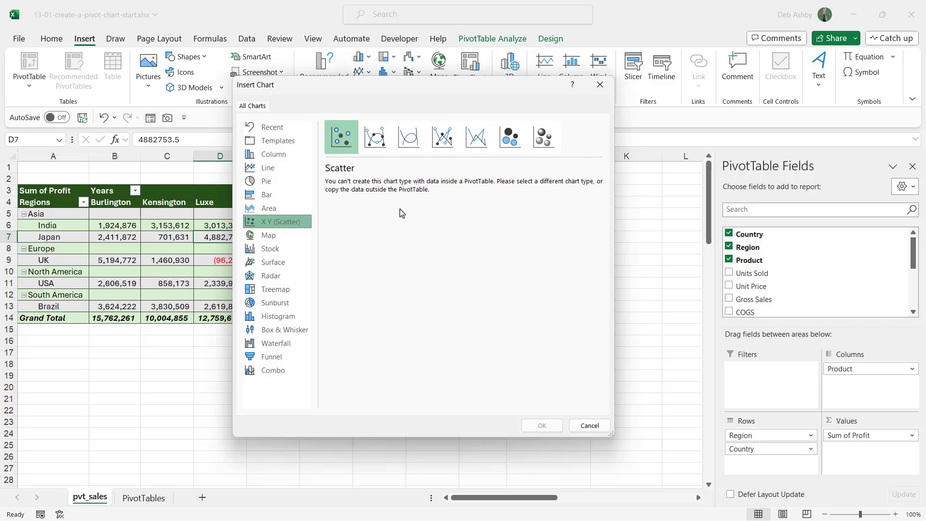
pyautogui.click(273, 236)
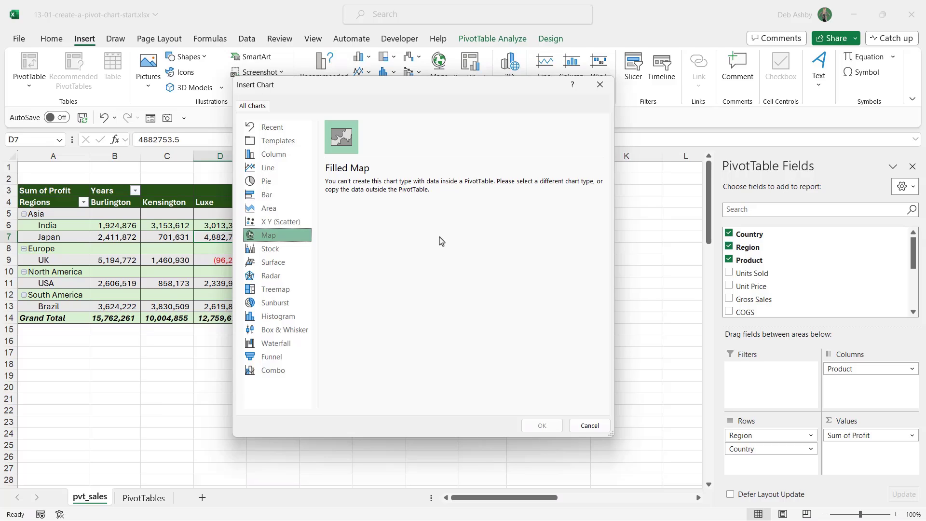
pyautogui.click(284, 254)
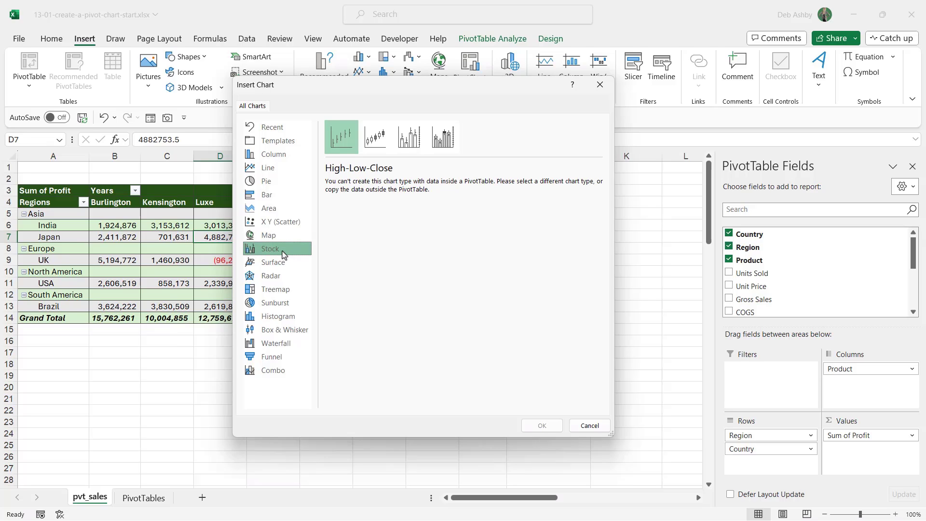
pyautogui.click(283, 262)
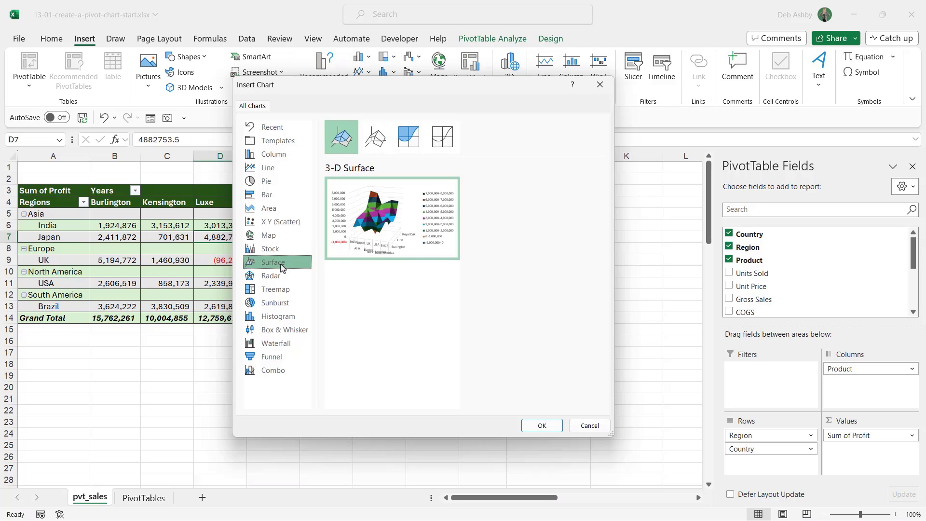
pyautogui.moveTo(342, 221)
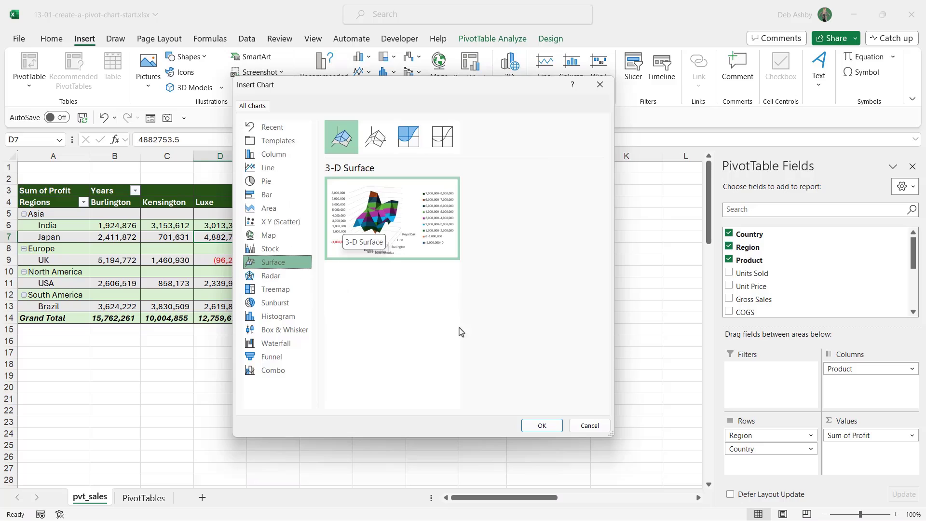
pyautogui.click(293, 295)
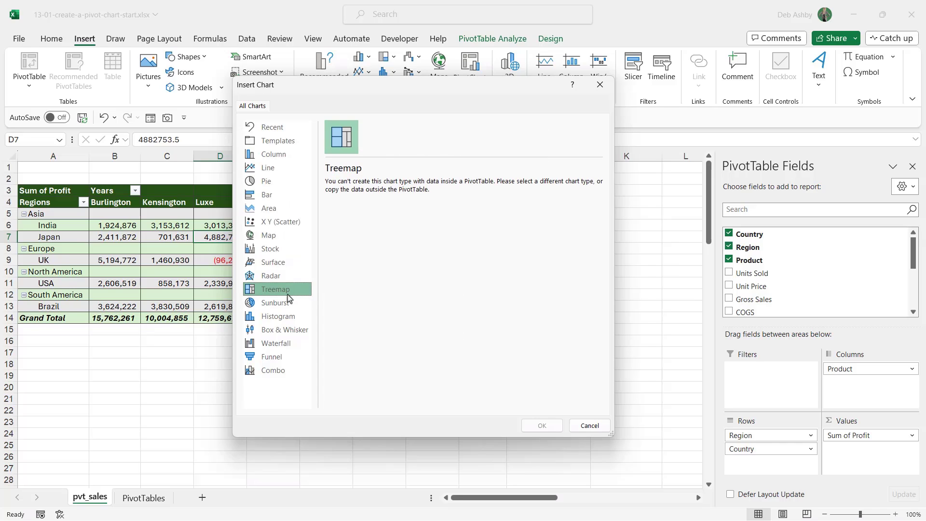
pyautogui.click(287, 307)
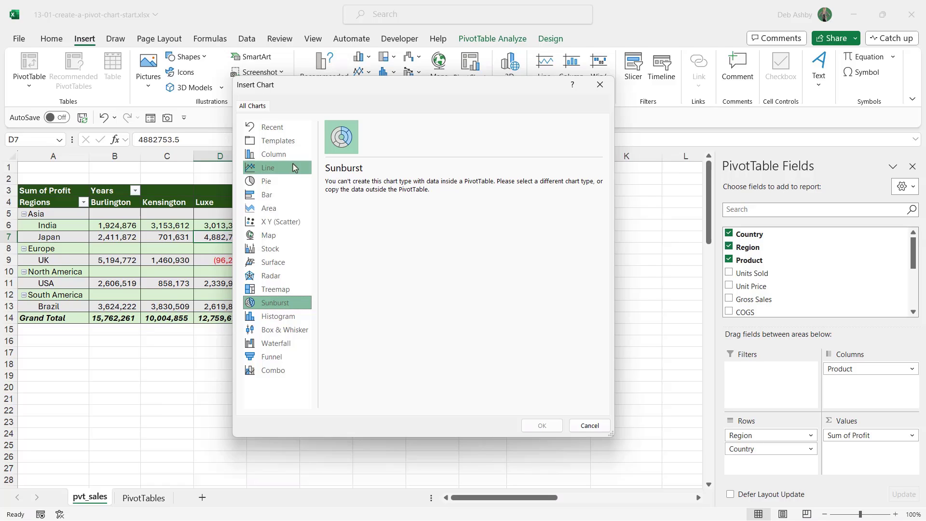
# Insert a Stacked Column PivotChart based on the PivotTable
pyautogui.click(277, 155)
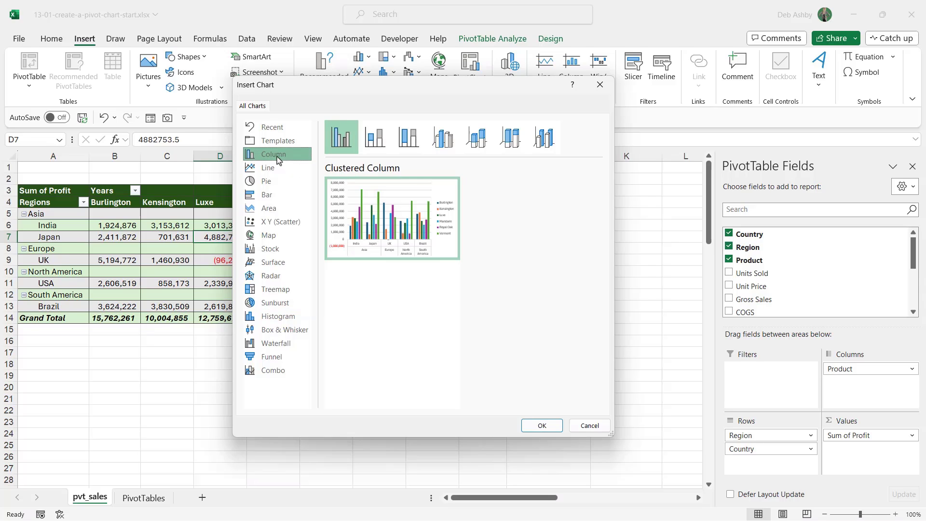
pyautogui.click(375, 141)
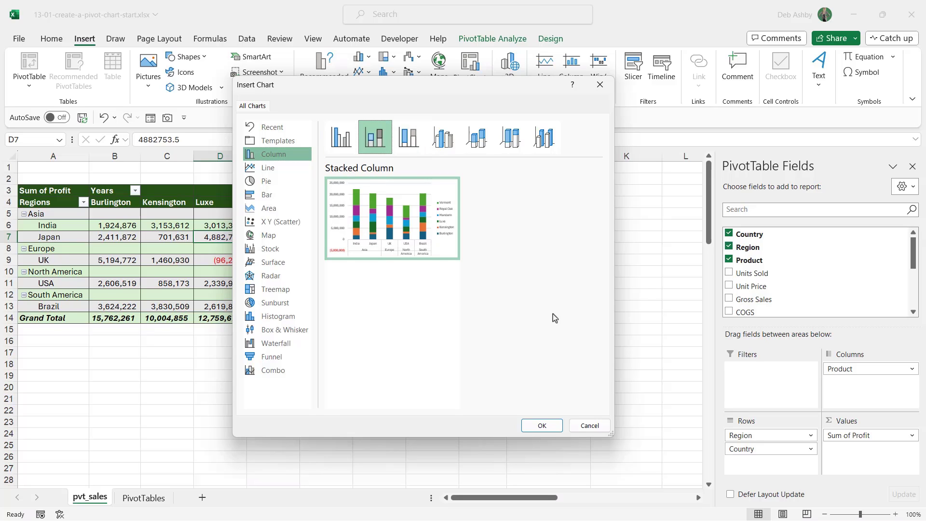
pyautogui.click(542, 425)
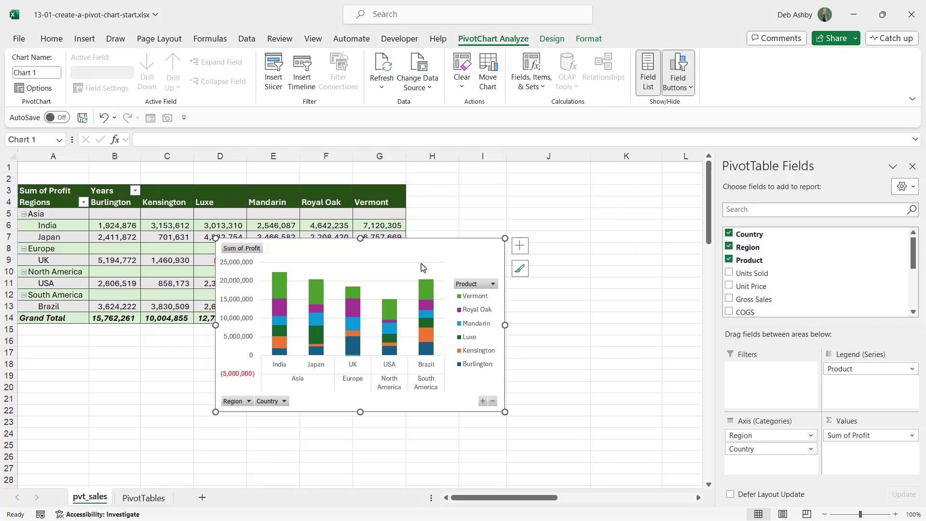
# Move the PivotChart beside the PivotTable, starting in column H with a small gap, and select the Japan value under Royal Oak
pyautogui.moveTo(393, 248); pyautogui.dragTo(593, 195)
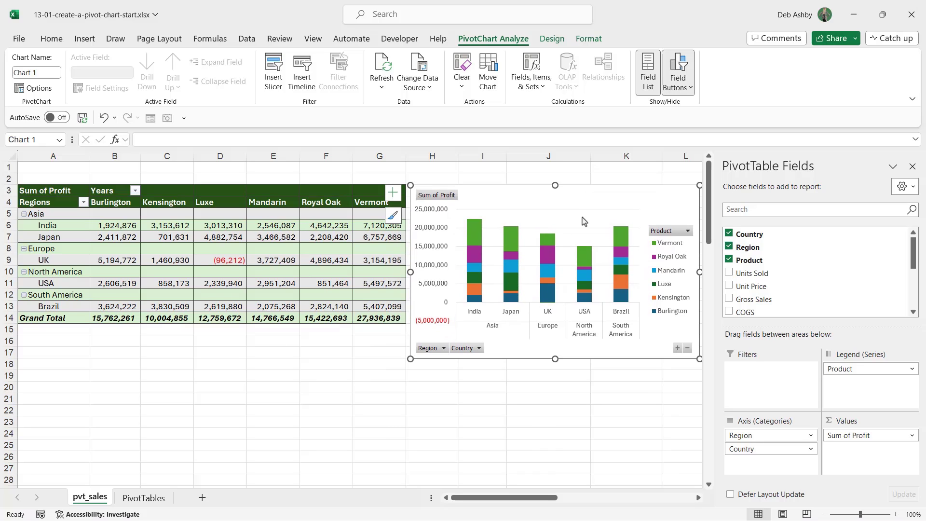
pyautogui.moveTo(550, 499); pyautogui.dragTo(554, 502)
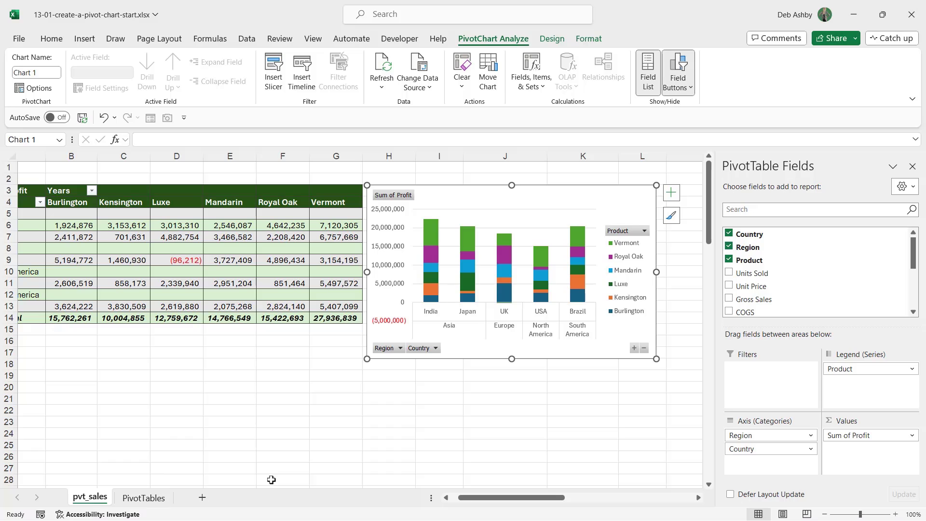
pyautogui.moveTo(451, 196); pyautogui.dragTo(462, 195)
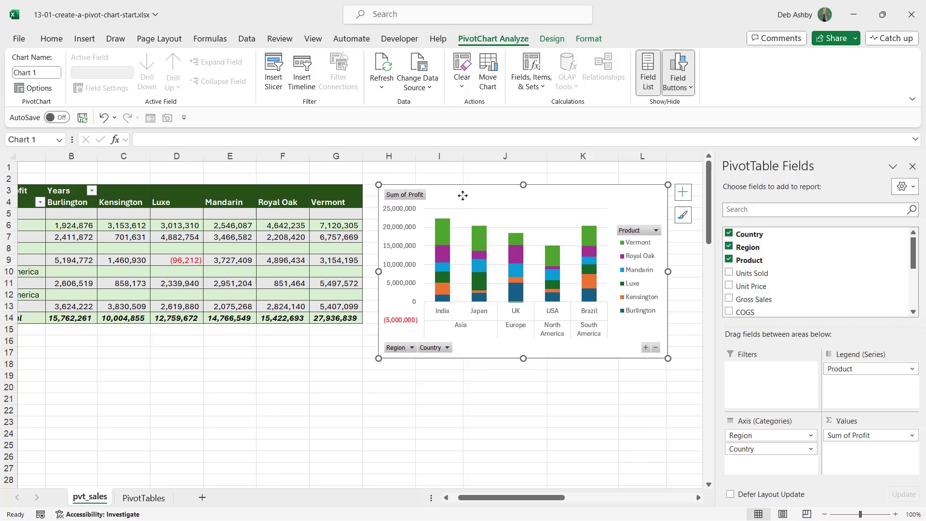
pyautogui.moveTo(540, 498)
pyautogui.mouseDown()
pyautogui.moveTo(533, 499)
pyautogui.moveTo(543, 497)
pyautogui.mouseUp()
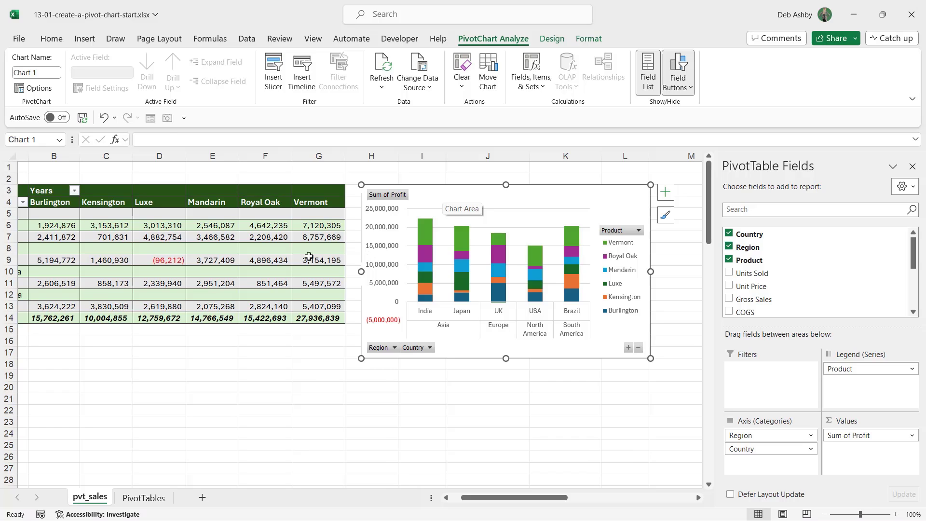
pyautogui.click(273, 238)
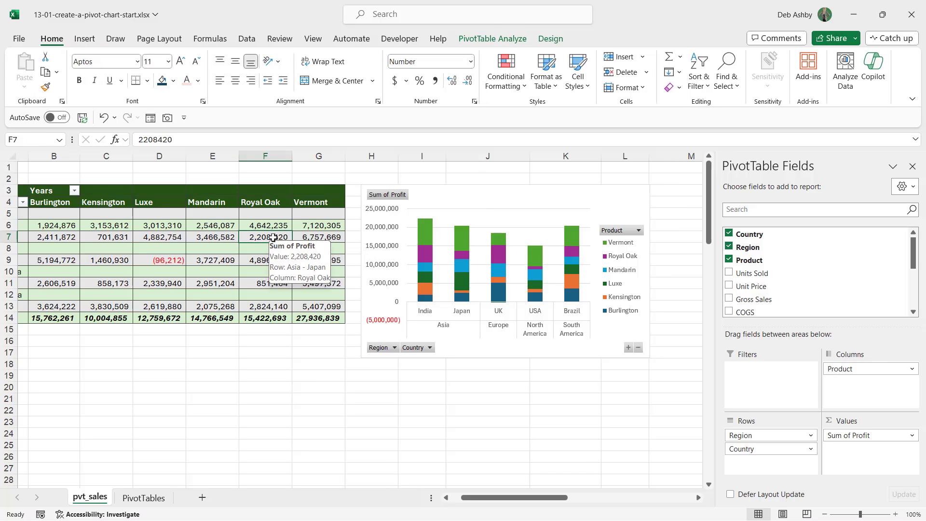